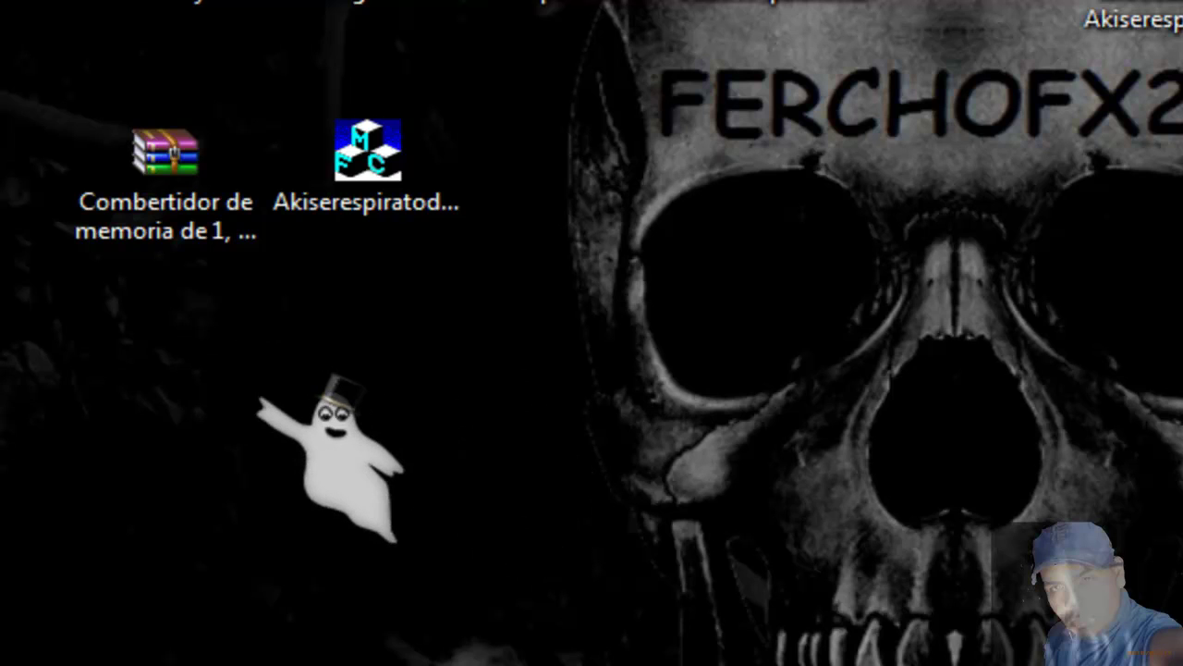
pyautogui.click(387, 218)
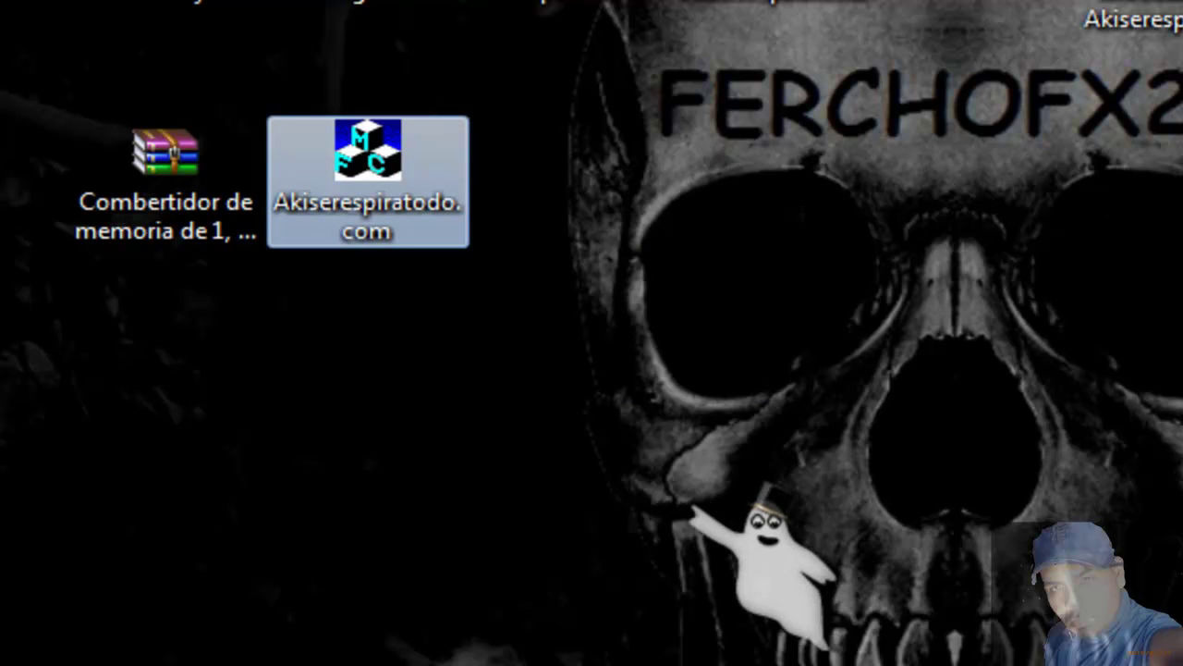
pyautogui.click(675, 449)
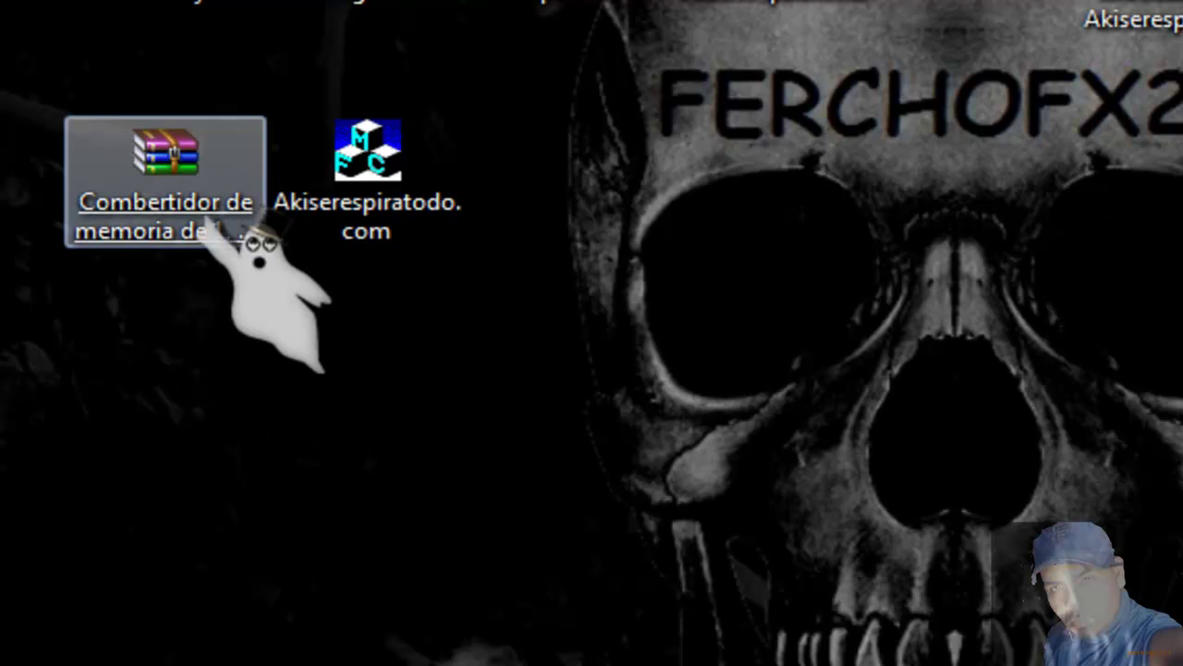
pyautogui.moveTo(198, 217)
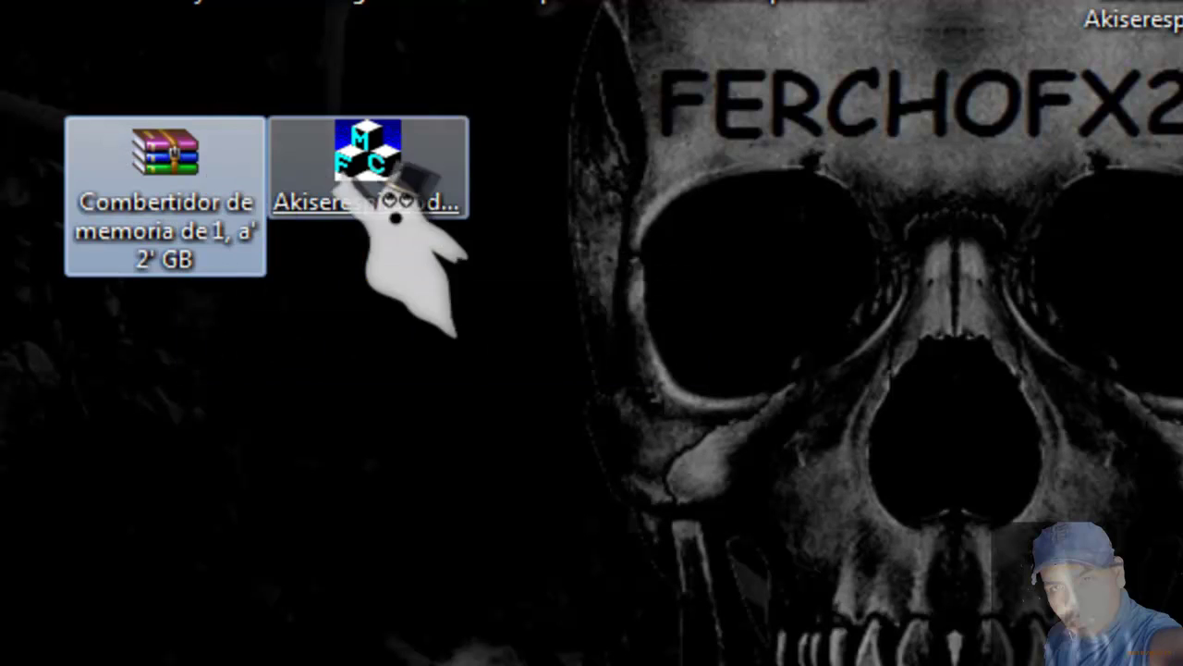
pyautogui.moveTo(369, 217)
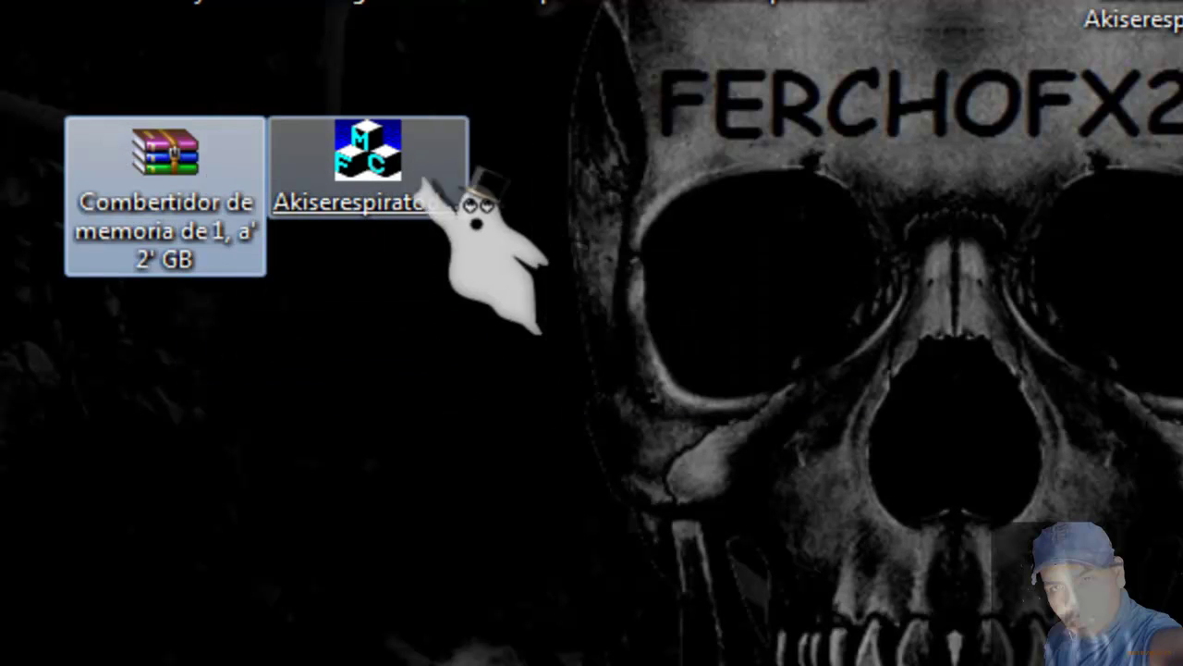
pyautogui.click(365, 177)
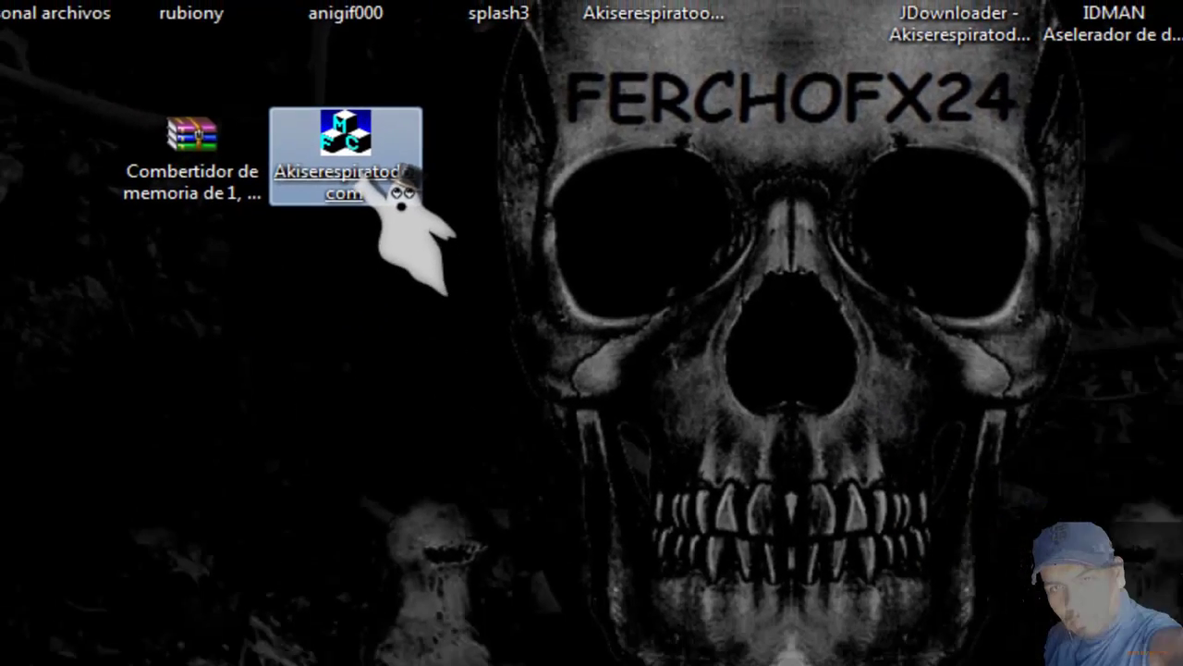
pyautogui.moveTo(403, 190)
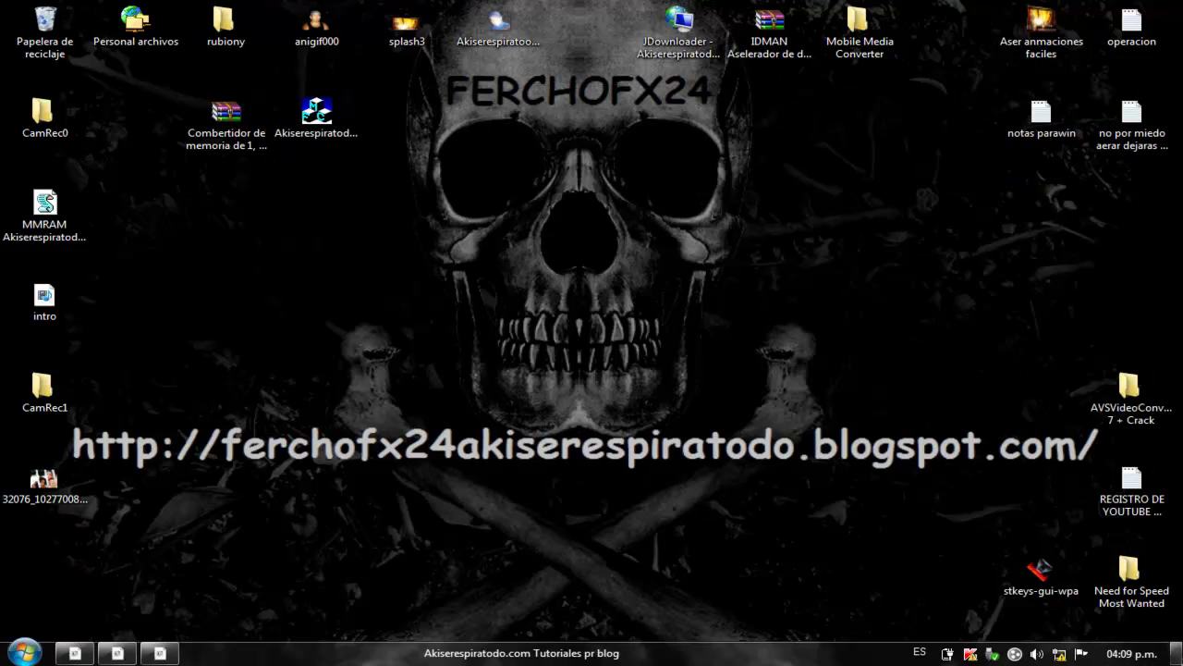
pyautogui.click(1178, 653)
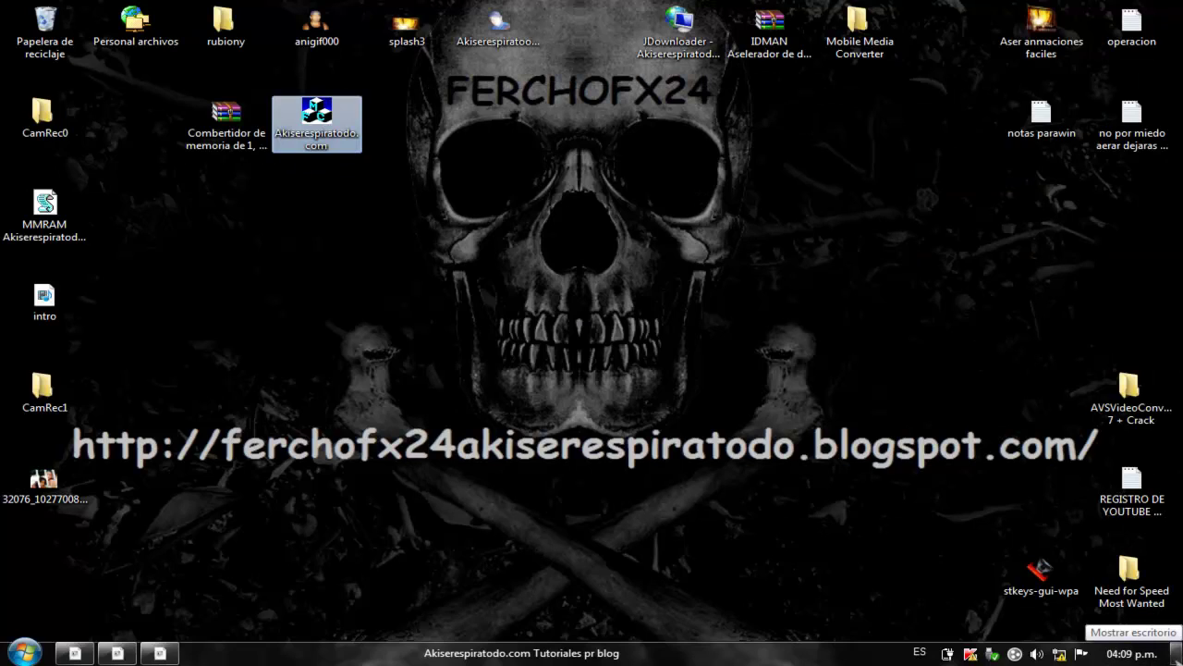
pyautogui.click(1177, 652)
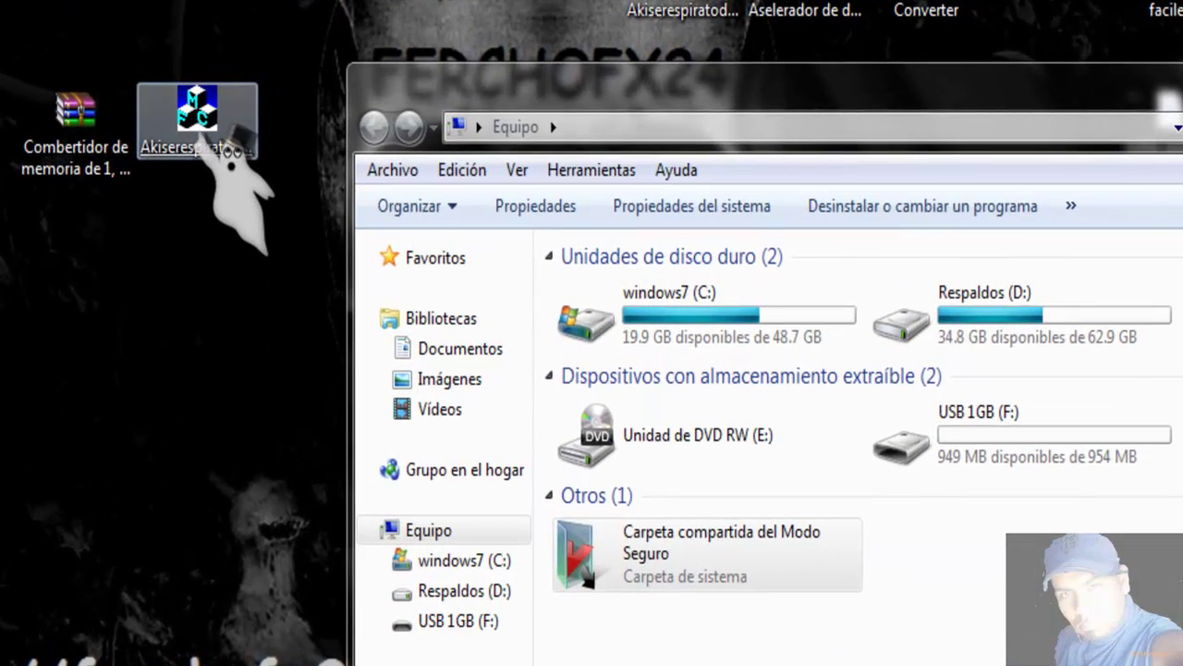
# Launch the Akiserespiratodo.com program from the desktop and move its Skymedi Fix 2GB Capacity window aside.
pyautogui.click(303, 148)
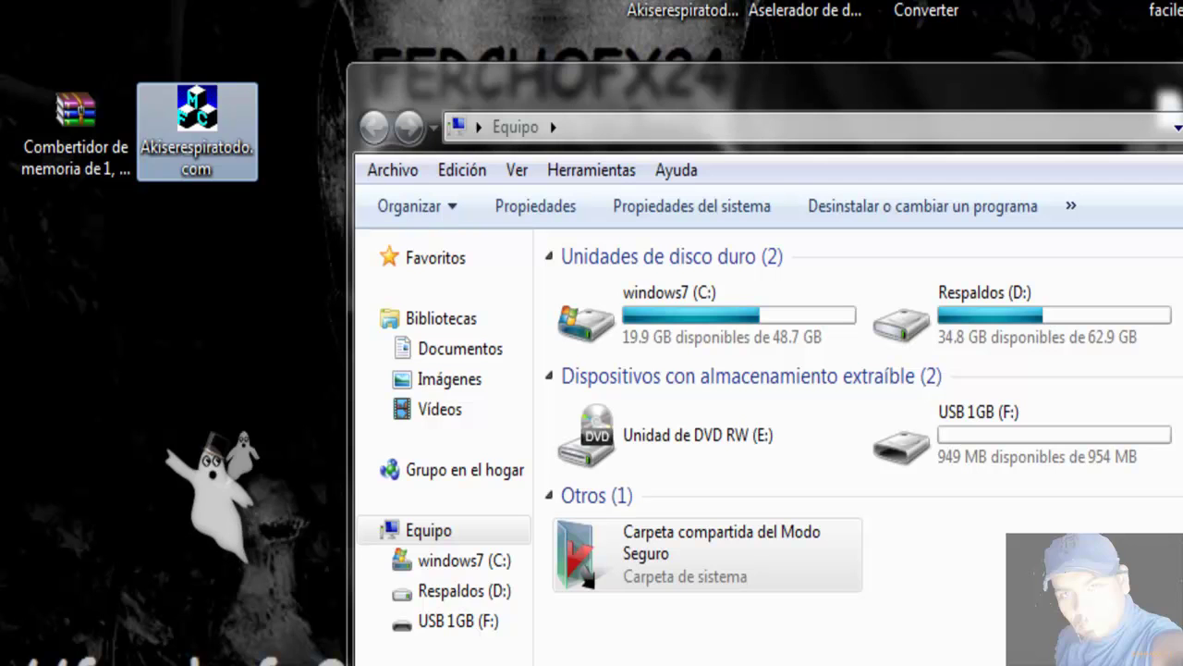
pyautogui.click(204, 462)
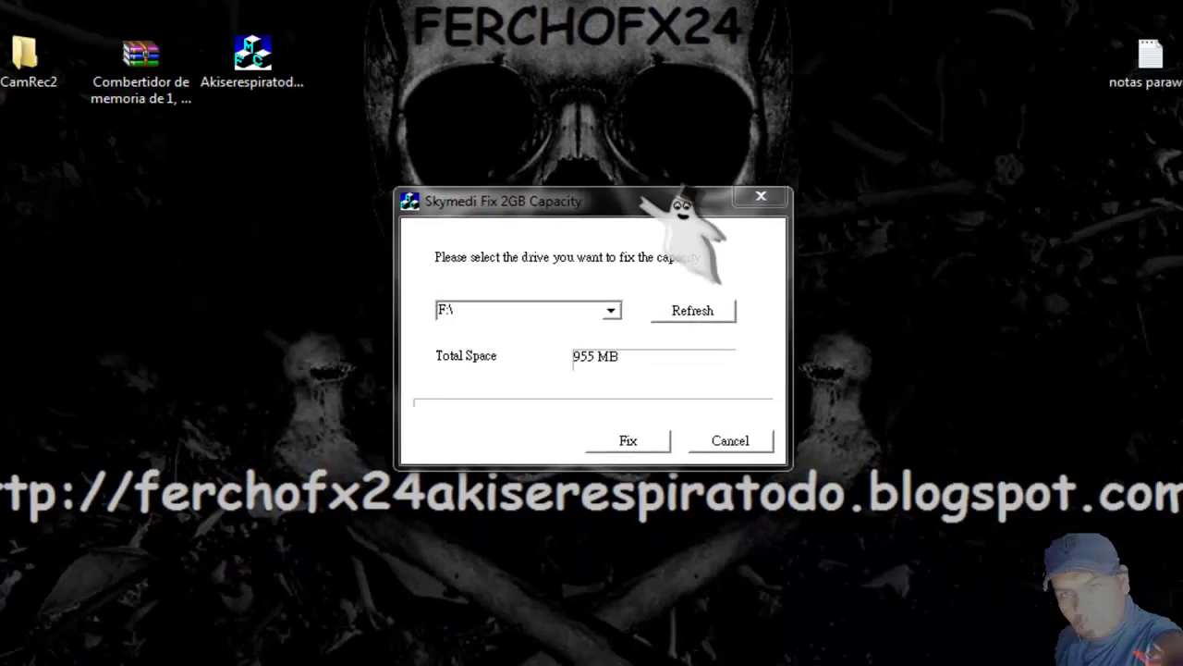
pyautogui.moveTo(628, 229); pyautogui.dragTo(351, 228)
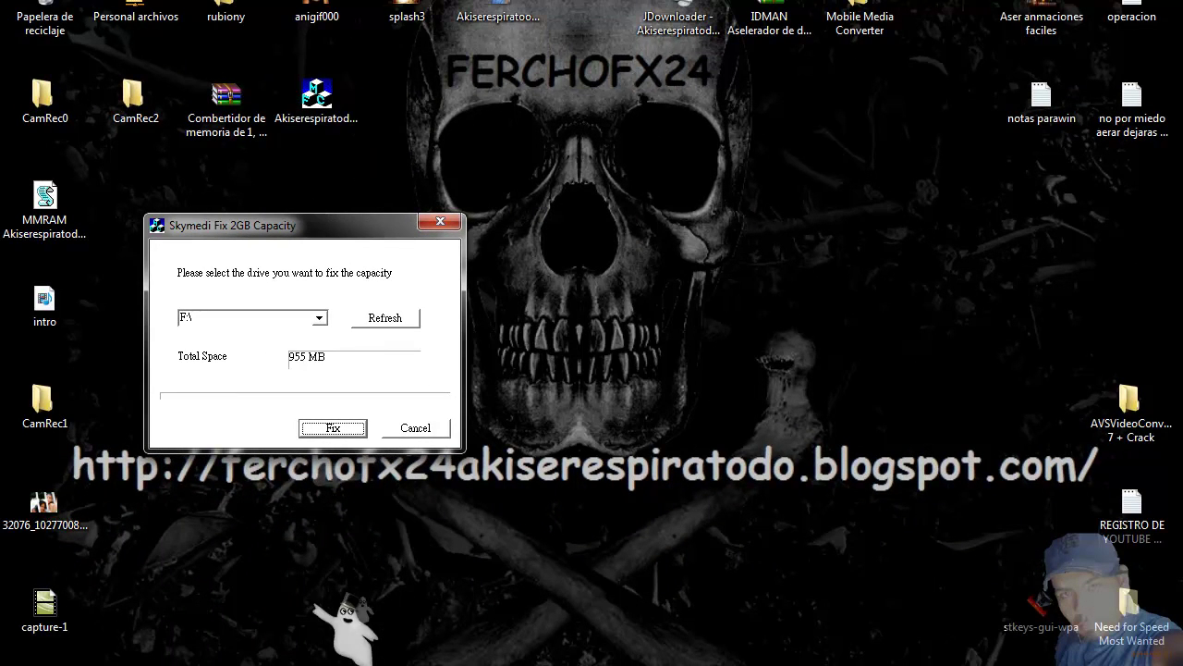
# Bring the Equipo window back beside the fix tool and check the capacity of the USB 1GB (F:) drive.
pyautogui.moveTo(201, 653)
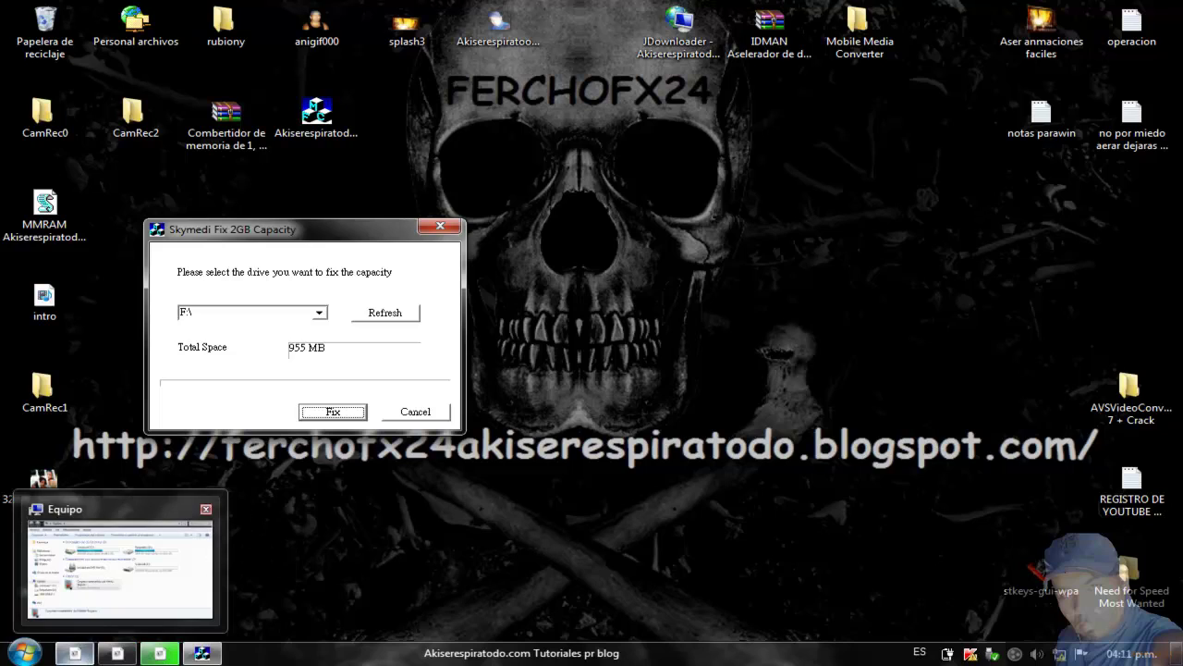
pyautogui.click(116, 569)
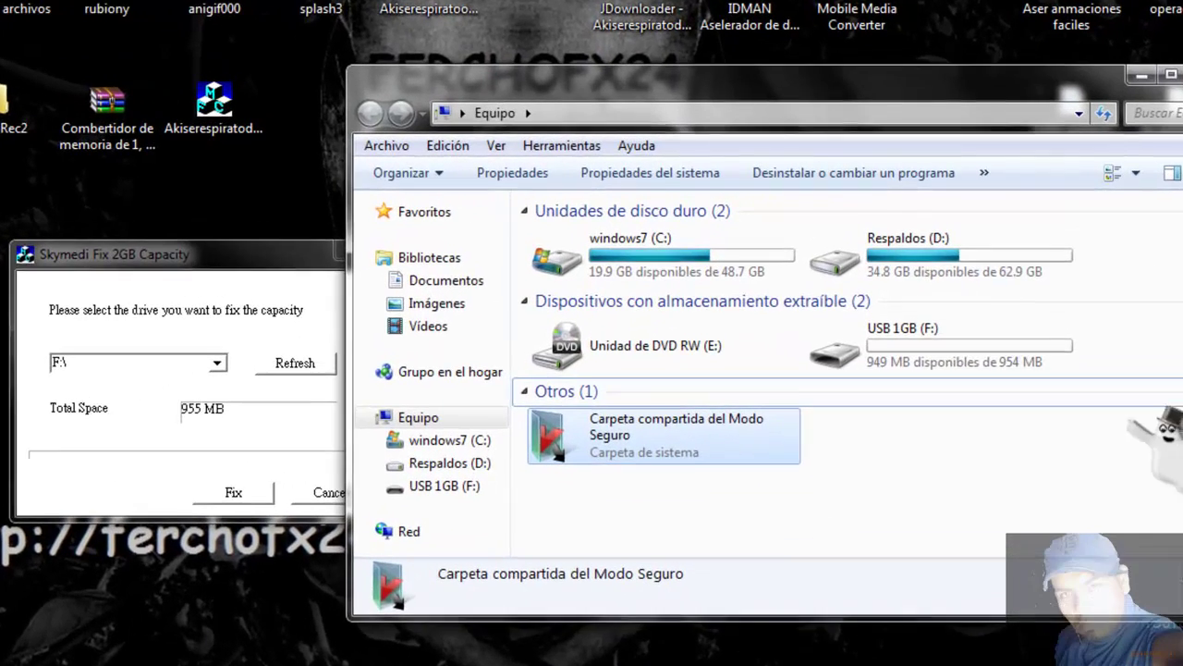
pyautogui.click(920, 362)
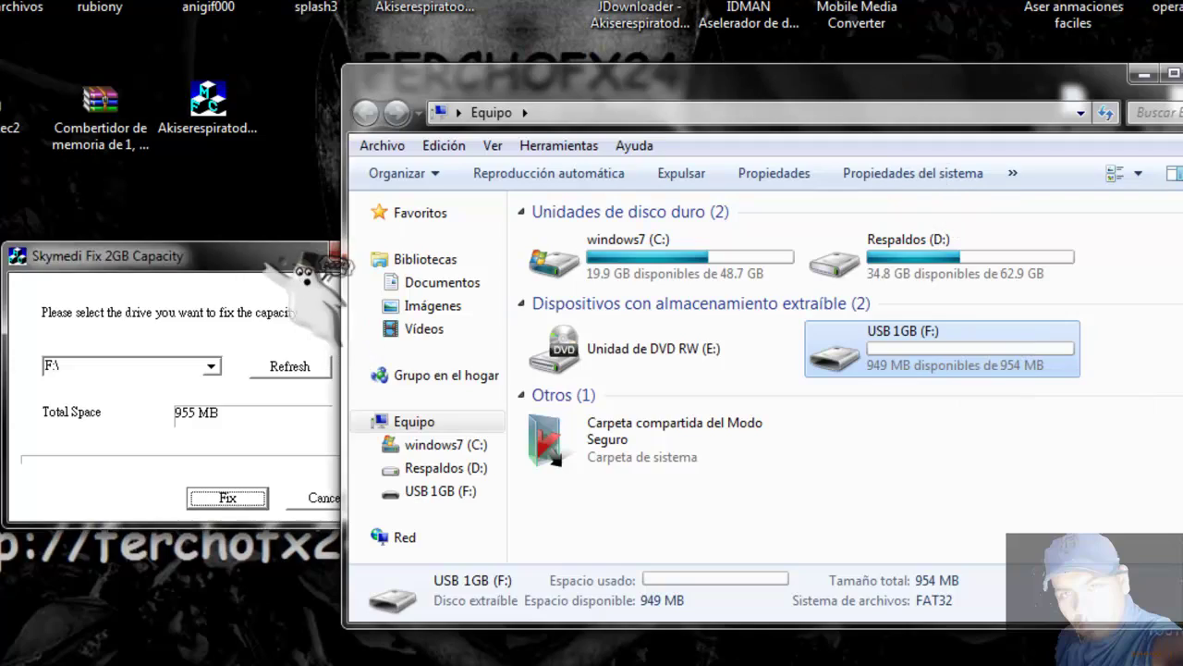
pyautogui.moveTo(309, 257); pyautogui.dragTo(186, 155)
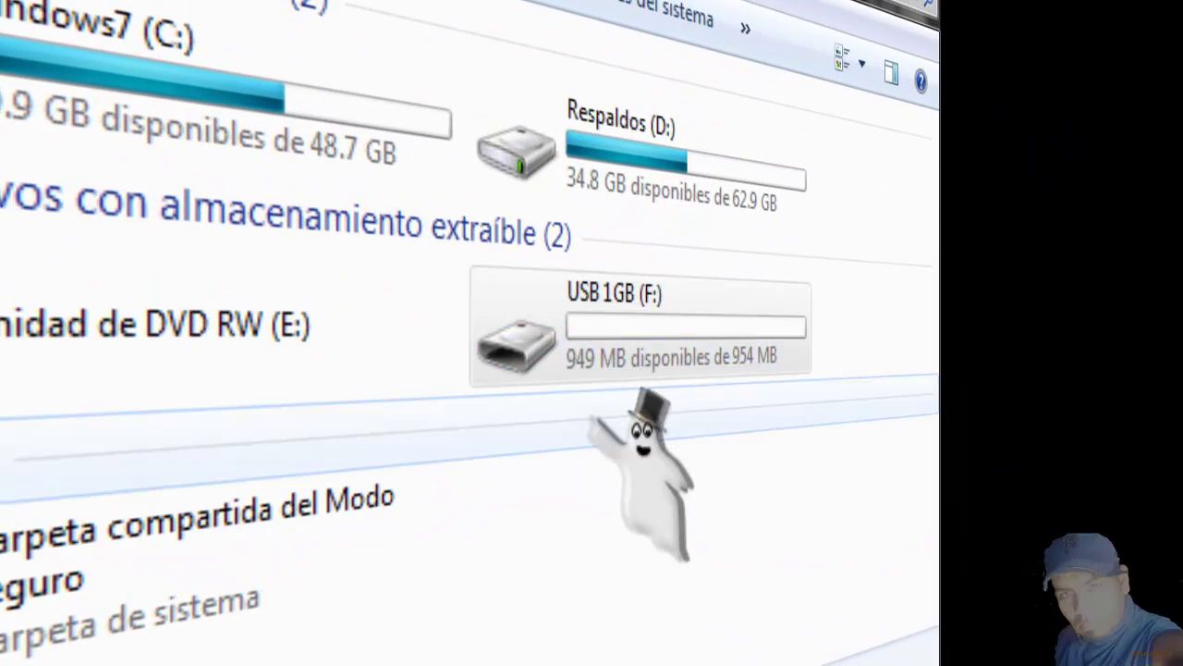
pyautogui.click(566, 378)
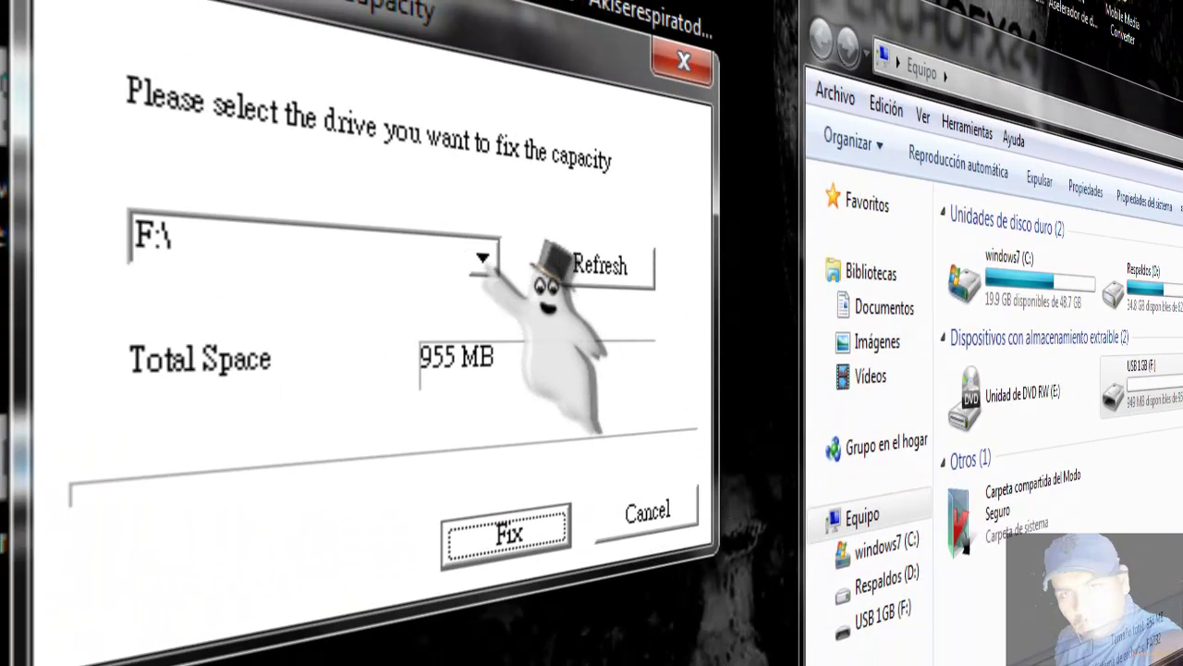
# Refresh the drive list in the fix tool and keep F:\ as the drive to fix.
pyautogui.click(482, 259)
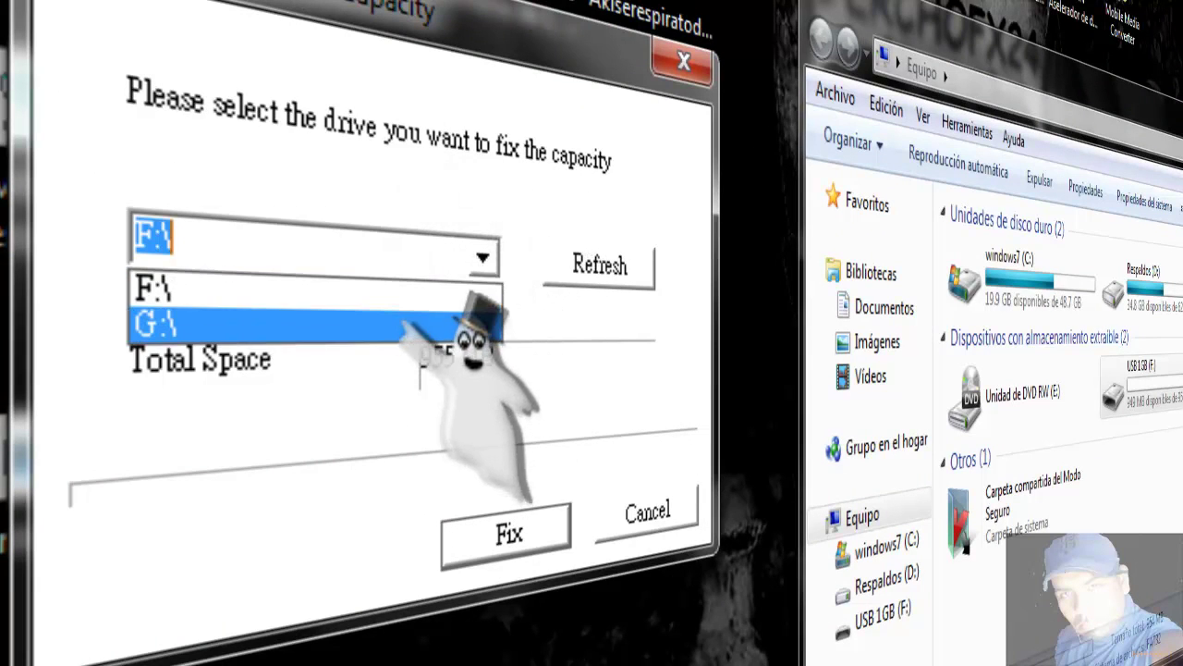
pyautogui.click(314, 504)
pyautogui.click(587, 265)
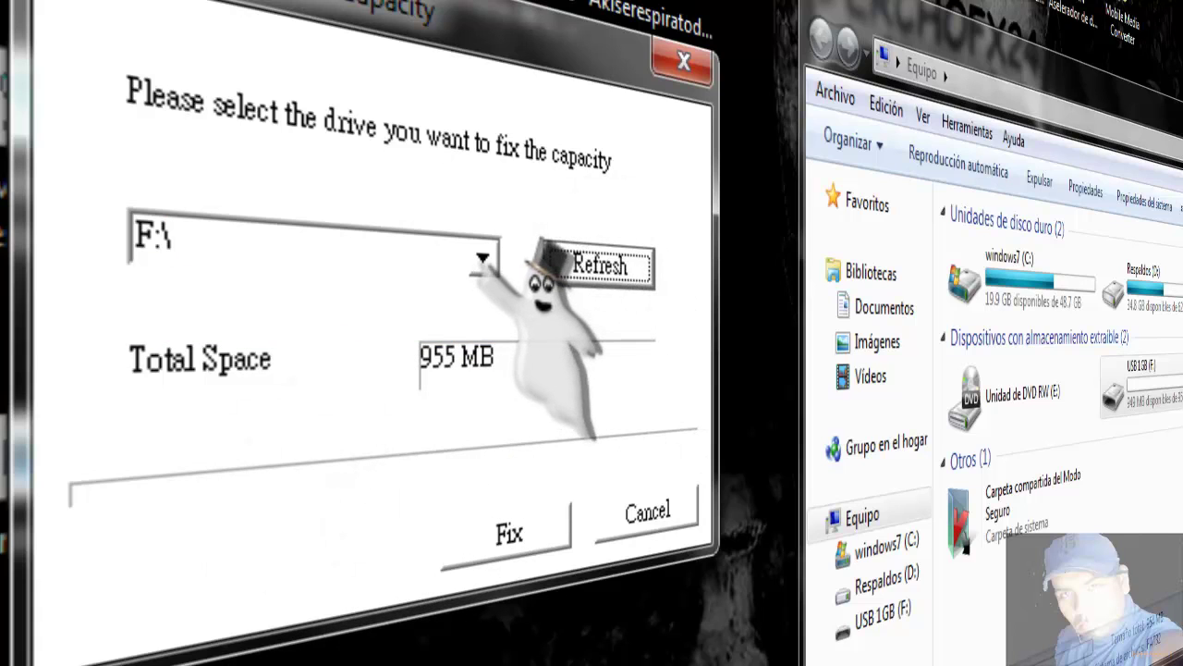
pyautogui.click(483, 259)
pyautogui.click(469, 245)
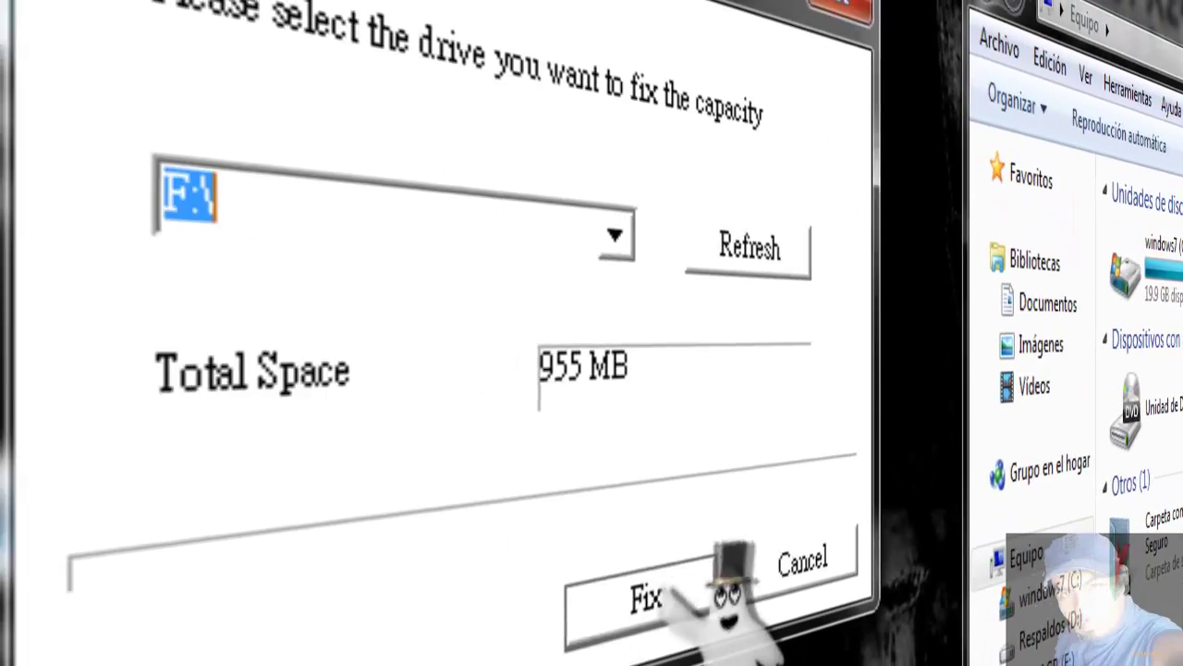
# Run the capacity fix on drive F:\, accepting the format warning and the notices that follow.
pyautogui.click(642, 597)
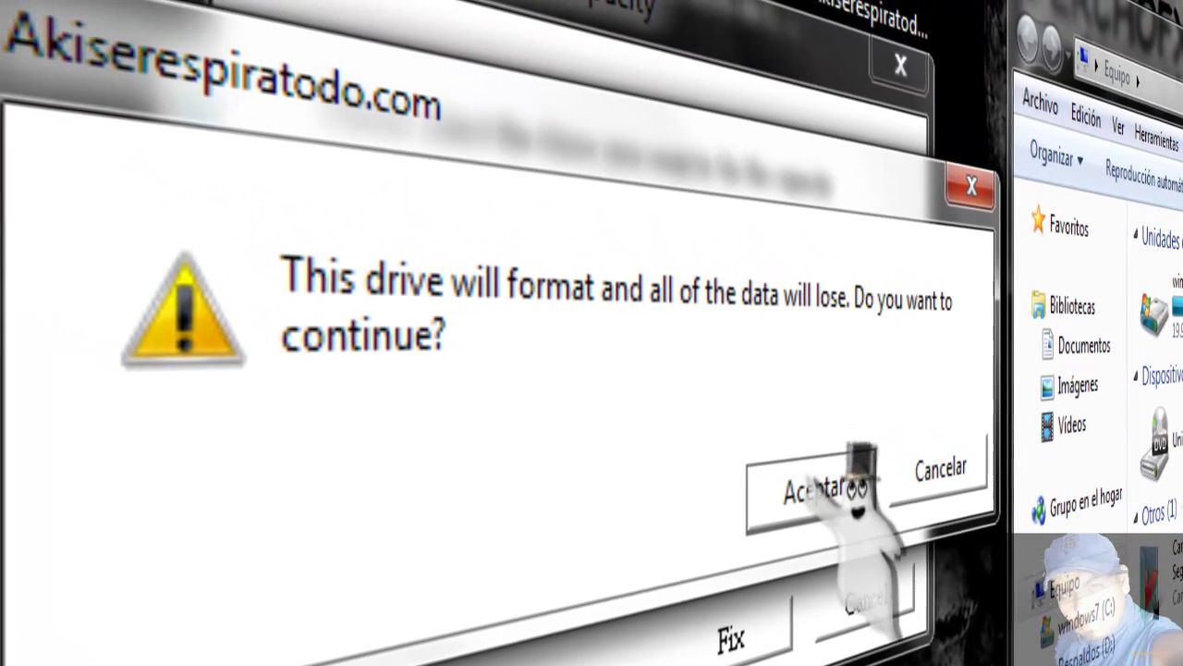
pyautogui.click(814, 490)
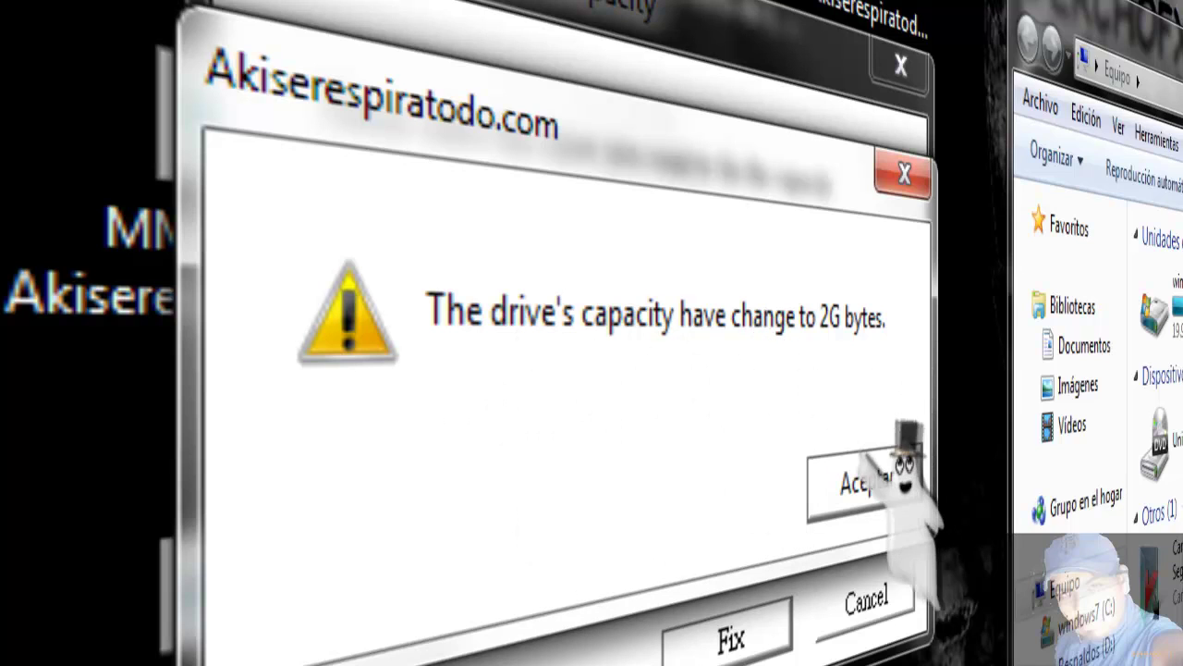
pyautogui.click(874, 485)
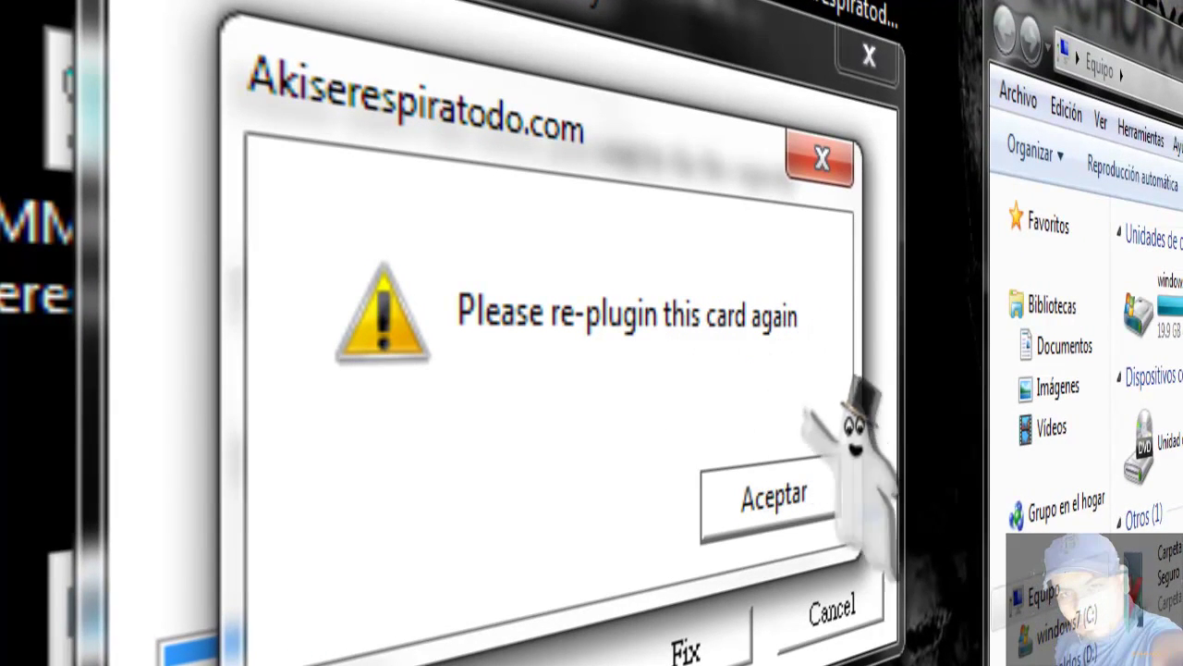
pyautogui.click(781, 517)
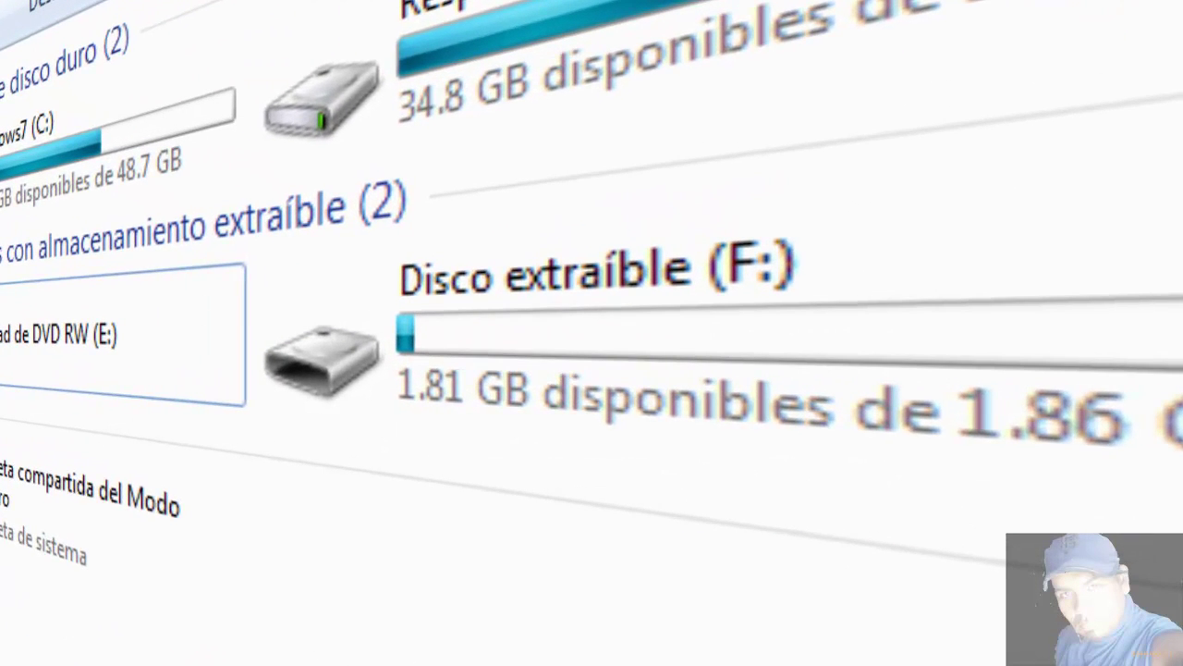
# Rename the removable disk F: as USB 2GB.
pyautogui.click(795, 437)
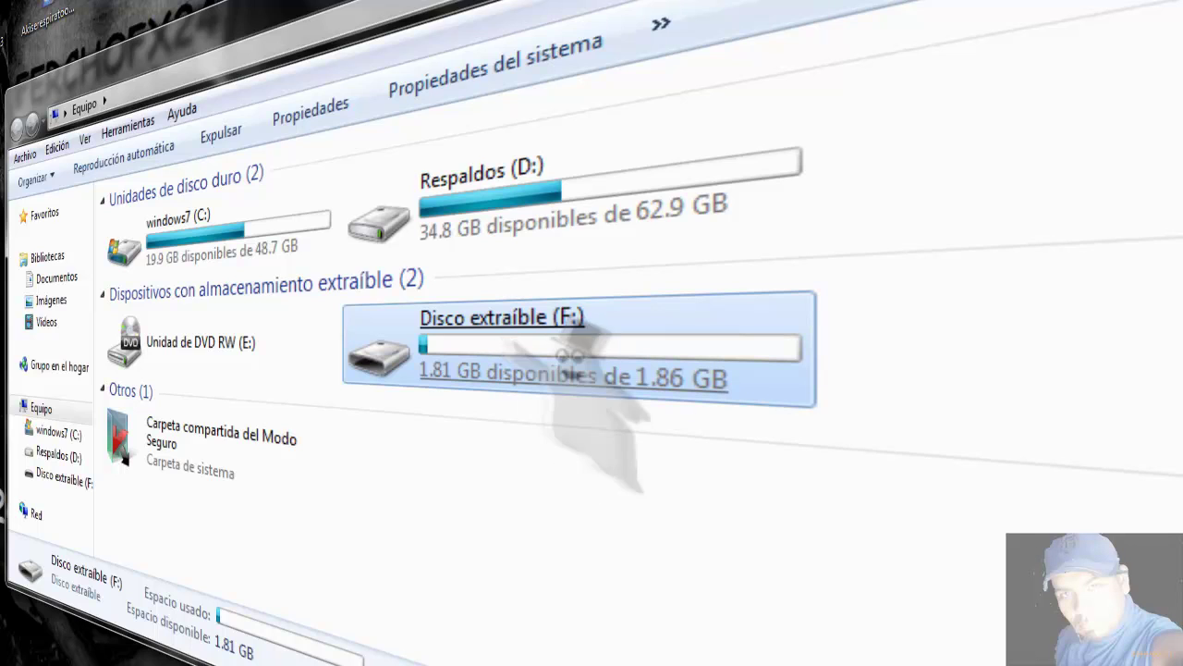
pyautogui.doubleClick(508, 347)
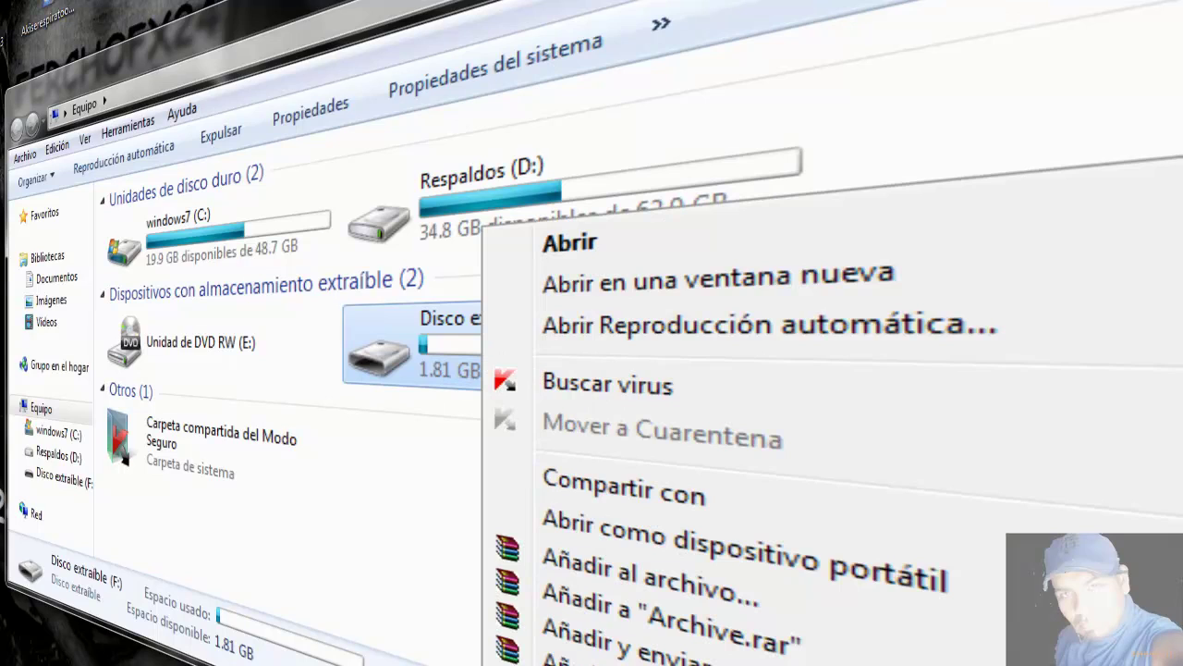
pyautogui.press('m')
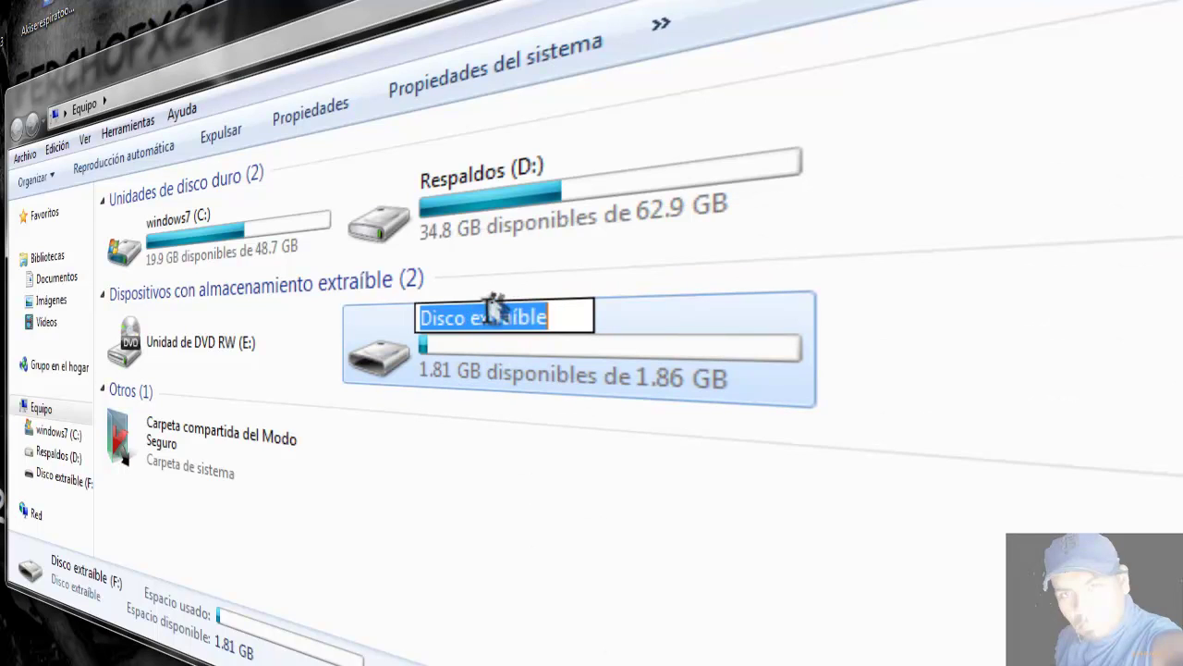
pyautogui.write('US')
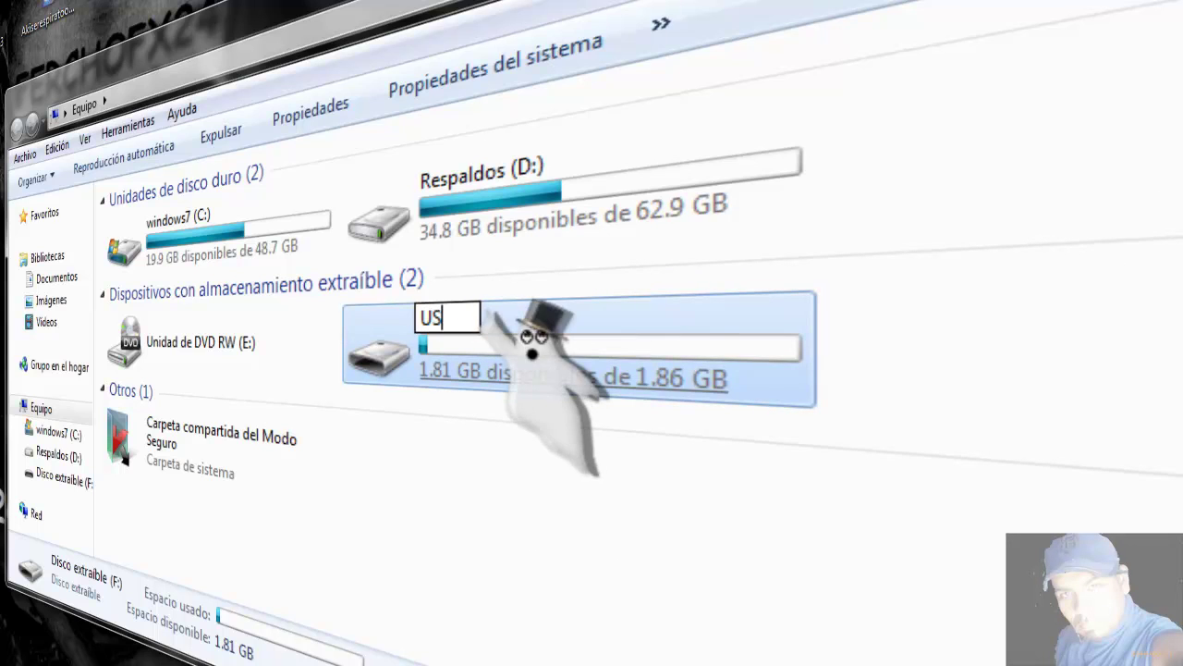
pyautogui.write('B')
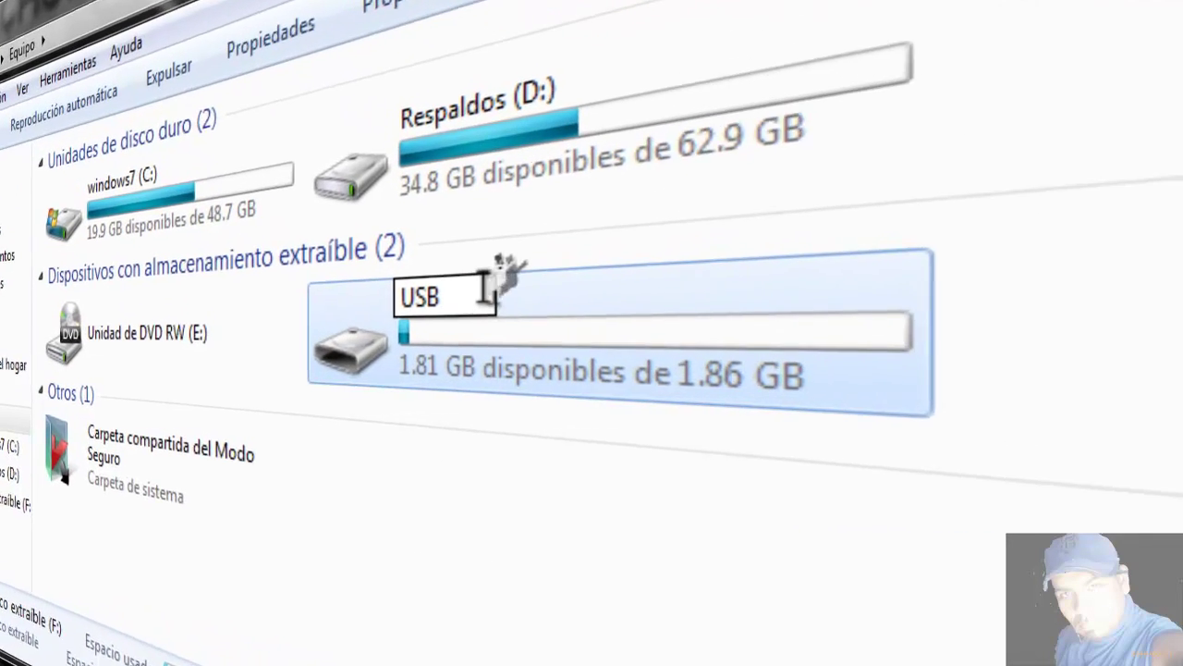
pyautogui.write(' 1')
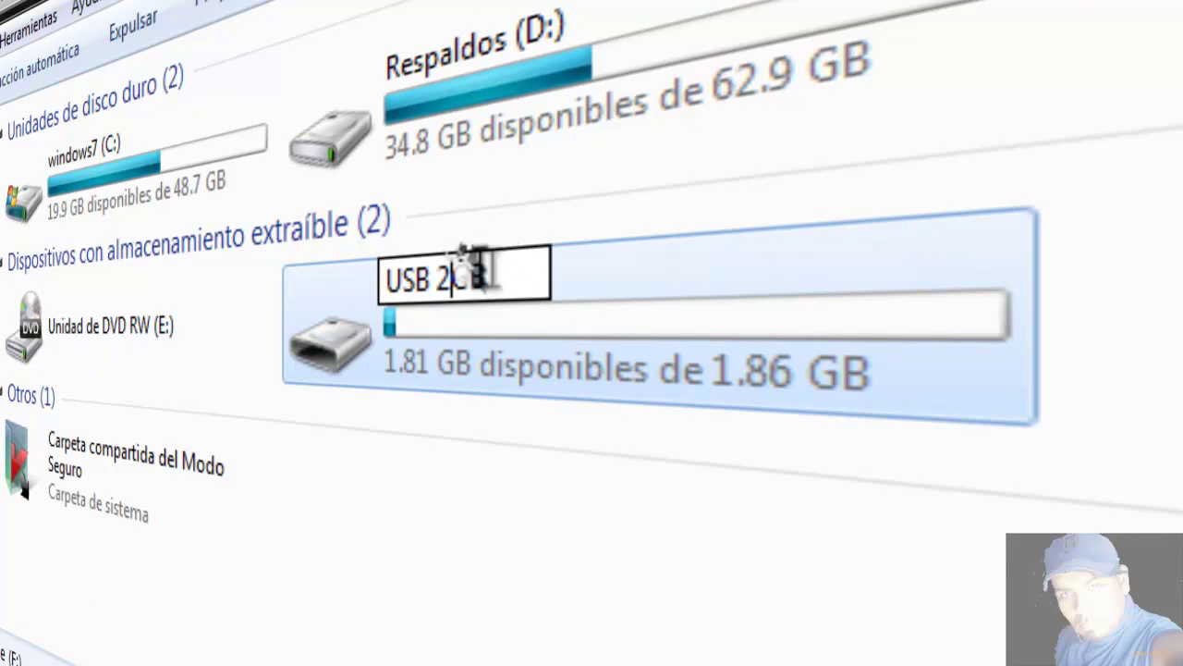
pyautogui.press('Escape')
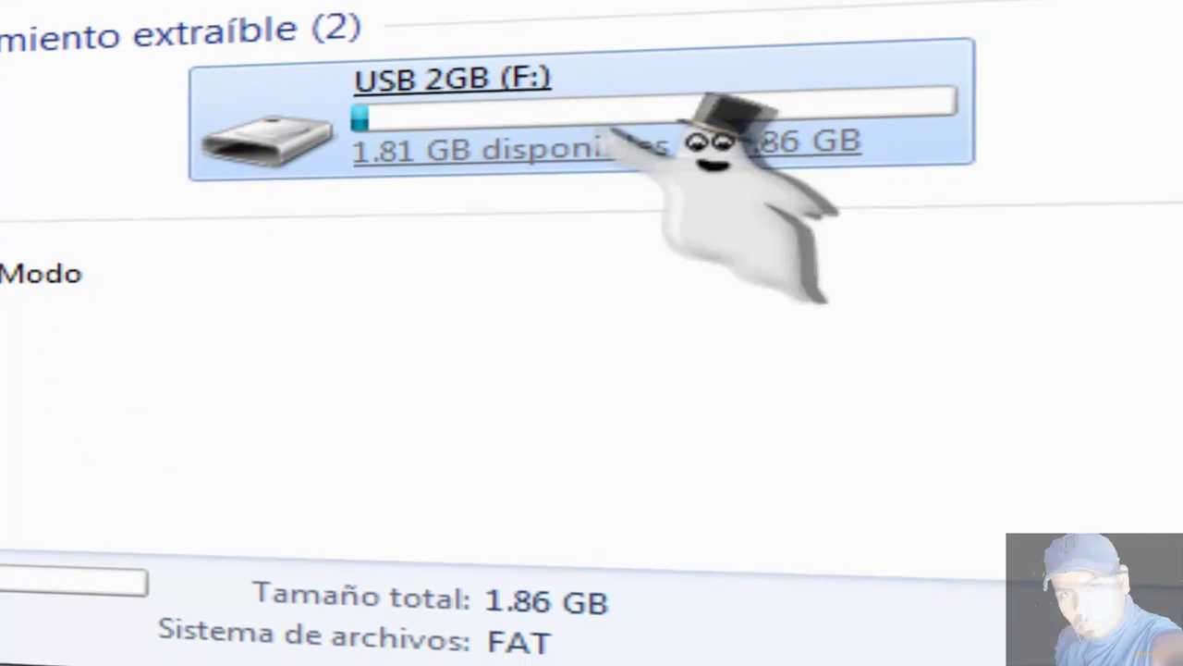
# Examine the USB 2GB (F:) drive's capacity, file system and available format command, and close the Equipo window.
pyautogui.rightClick(612, 130)
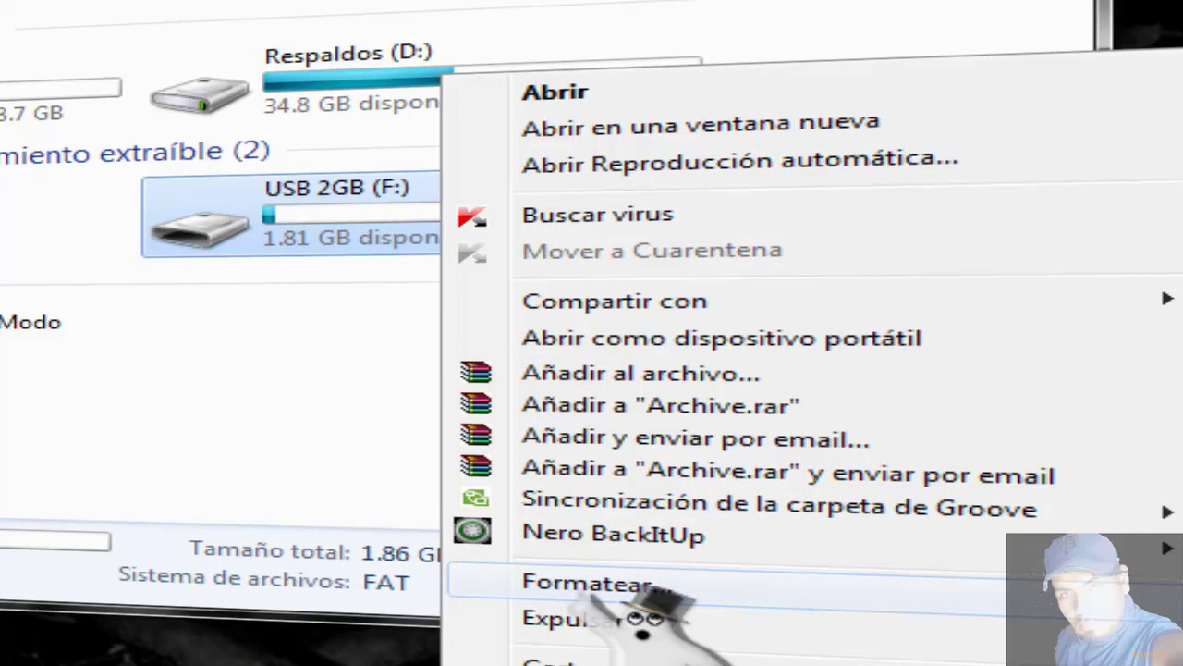
pyautogui.press('Escape')
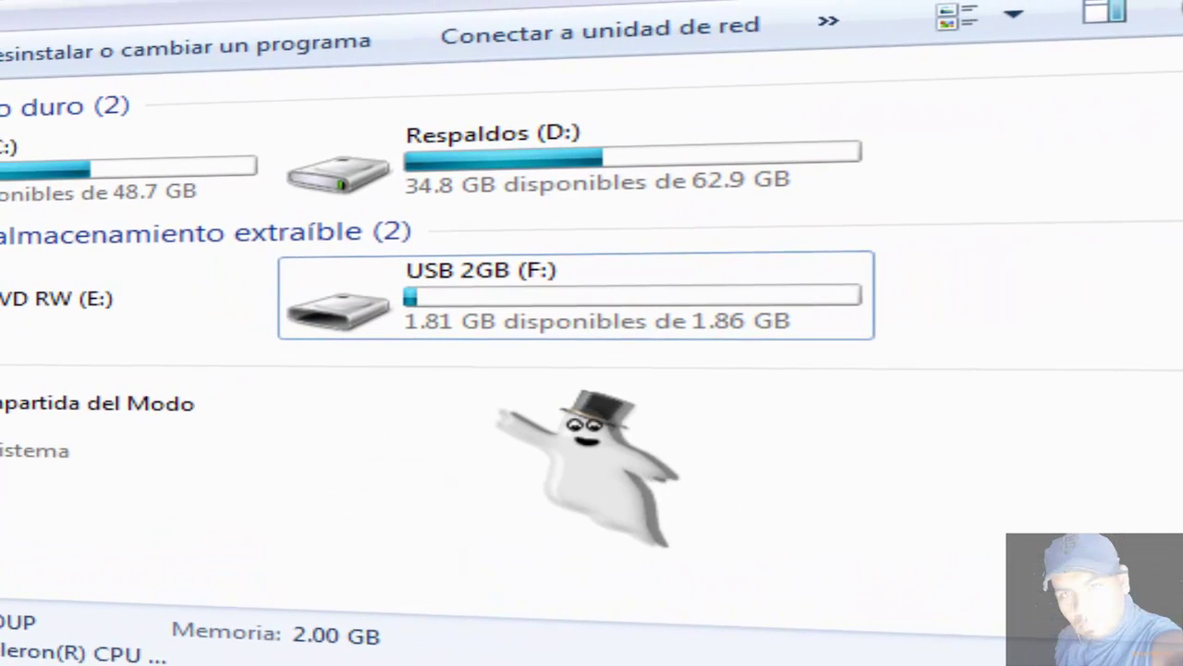
pyautogui.press('Down')
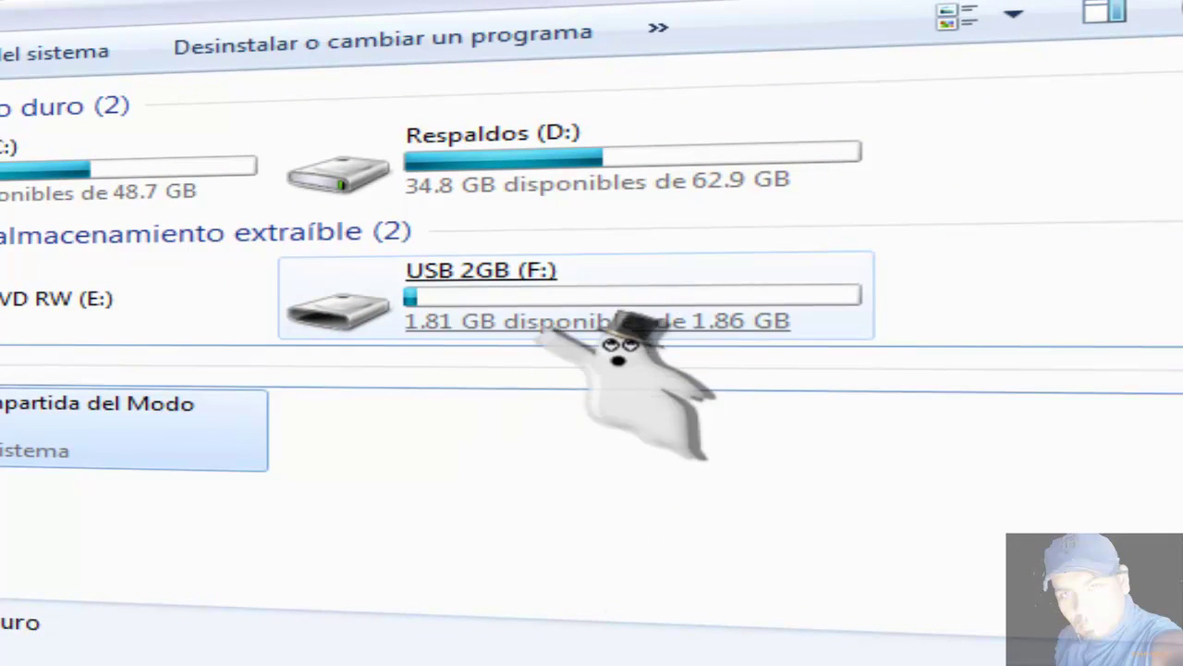
pyautogui.click(615, 315)
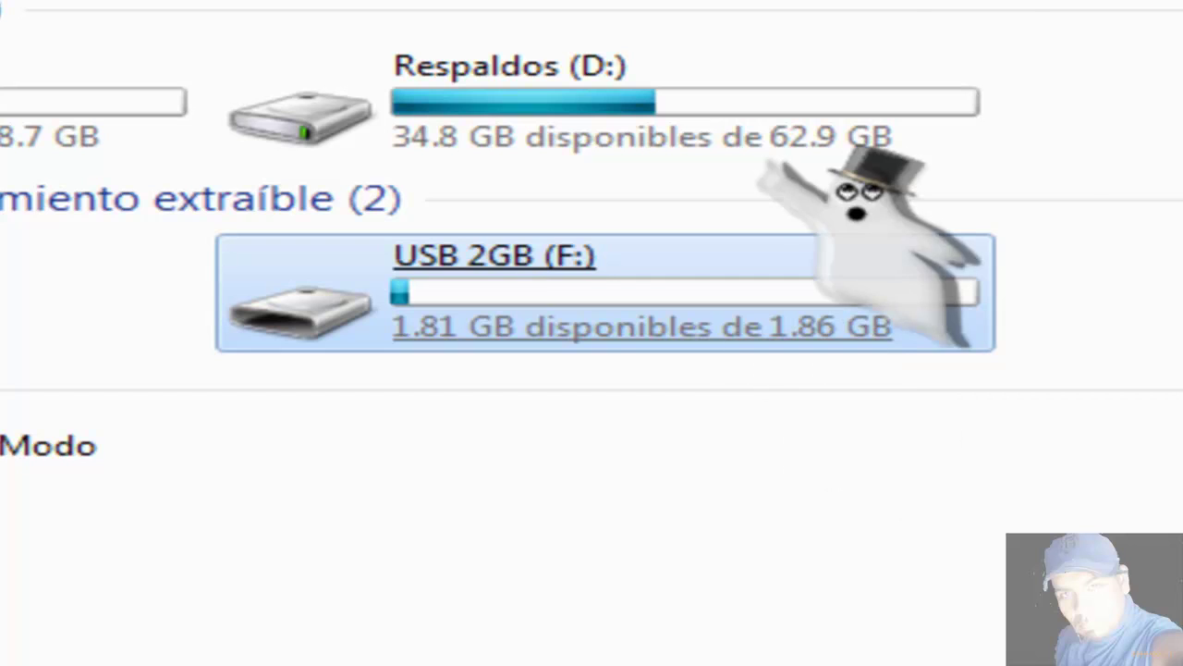
pyautogui.click(924, 51)
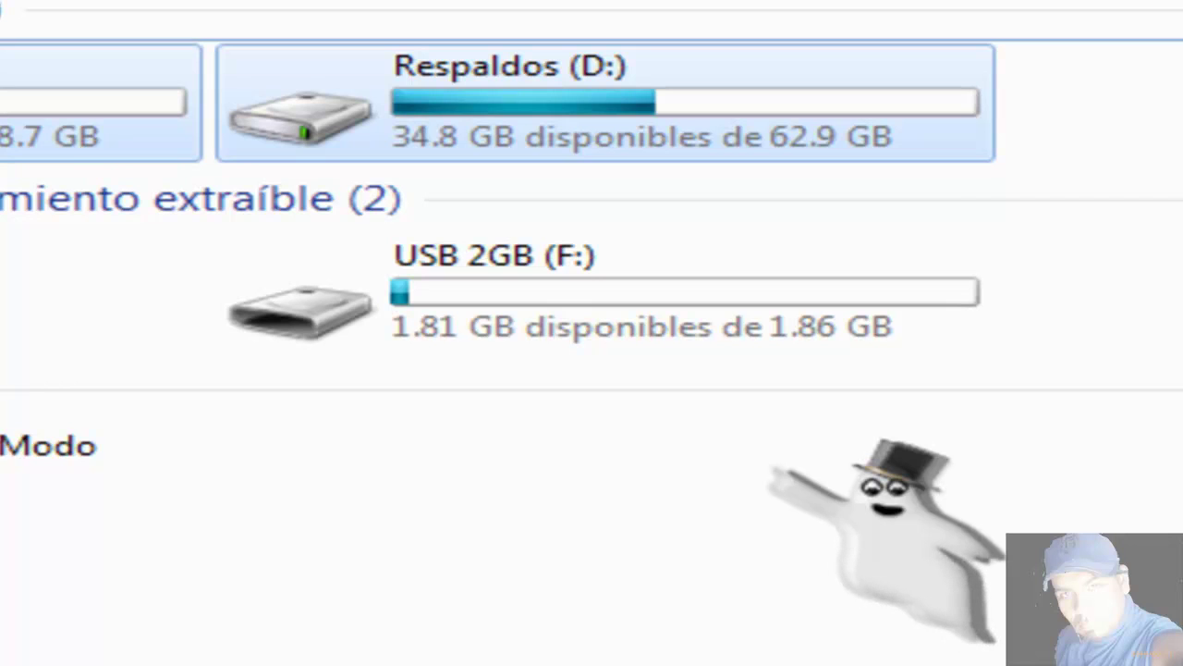
pyautogui.click(735, 314)
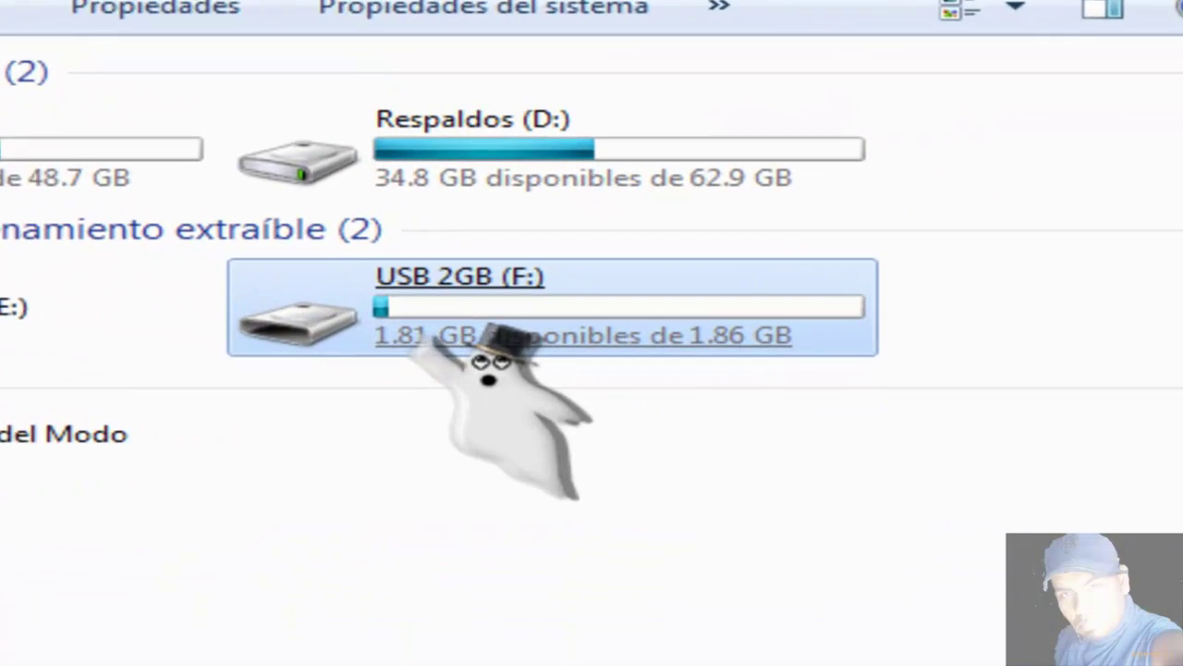
pyautogui.moveTo(427, 341)
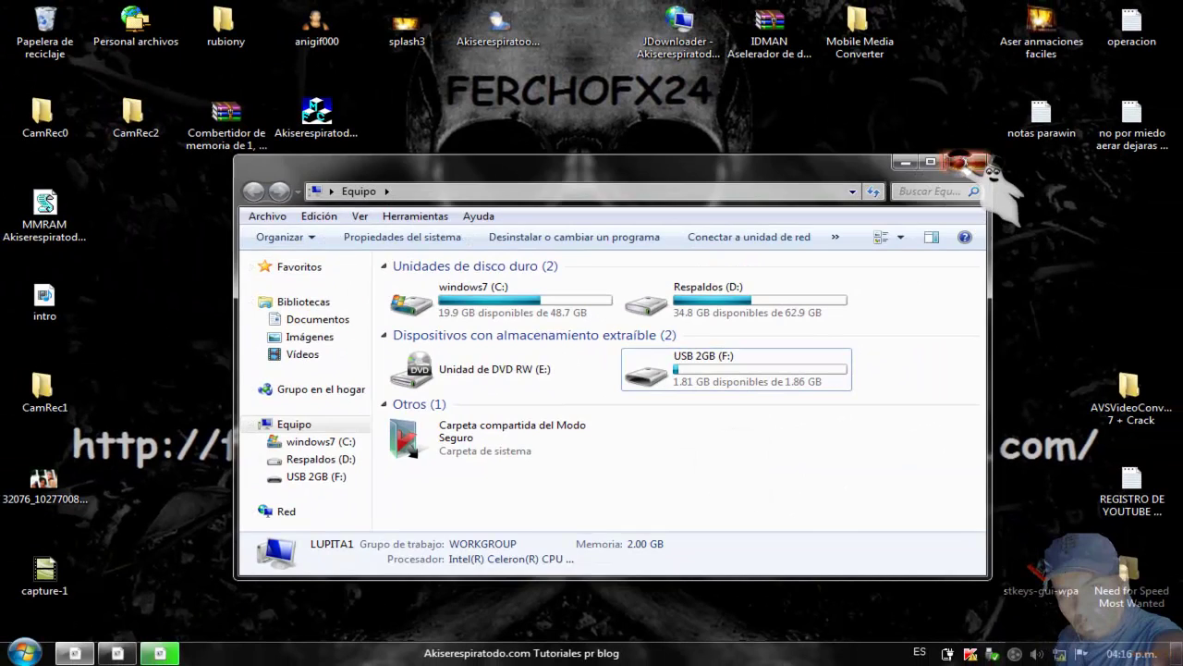
pyautogui.click(967, 163)
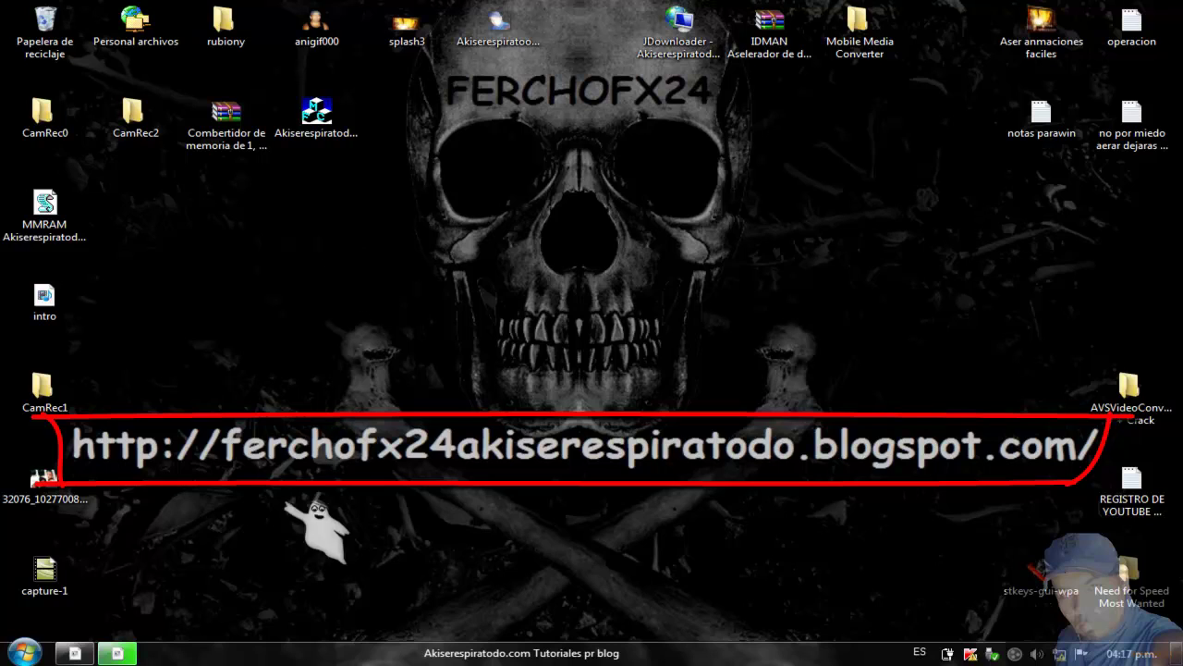
pyautogui.moveTo(118, 653)
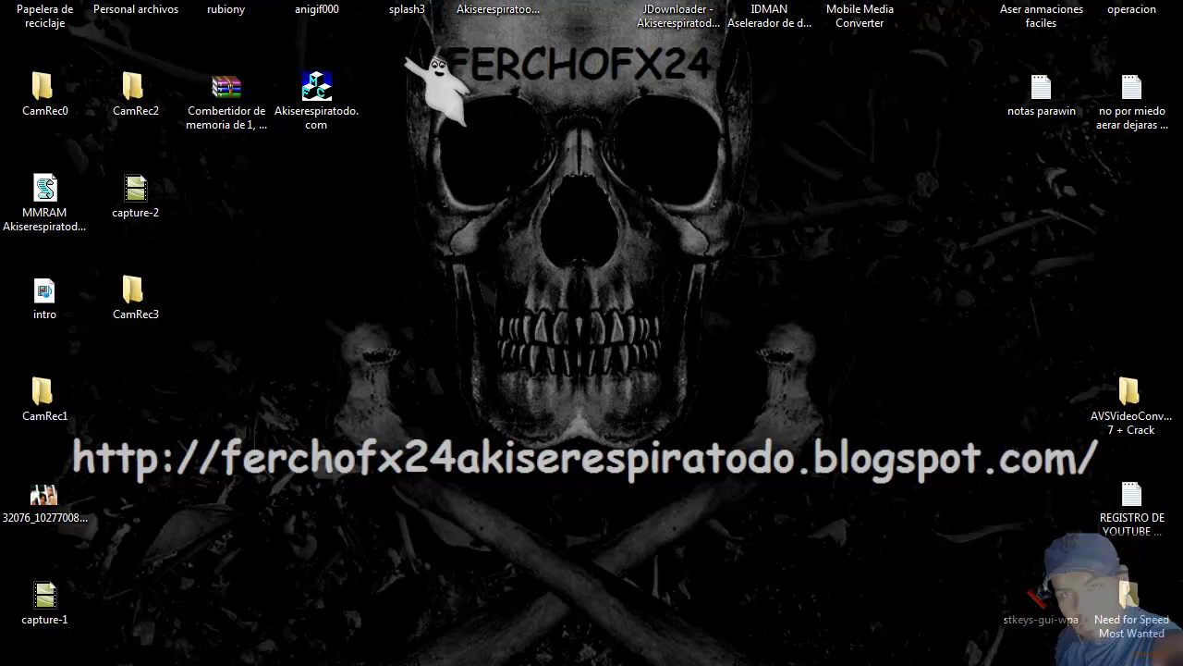
pyautogui.moveTo(404, 56); pyautogui.dragTo(744, 448)
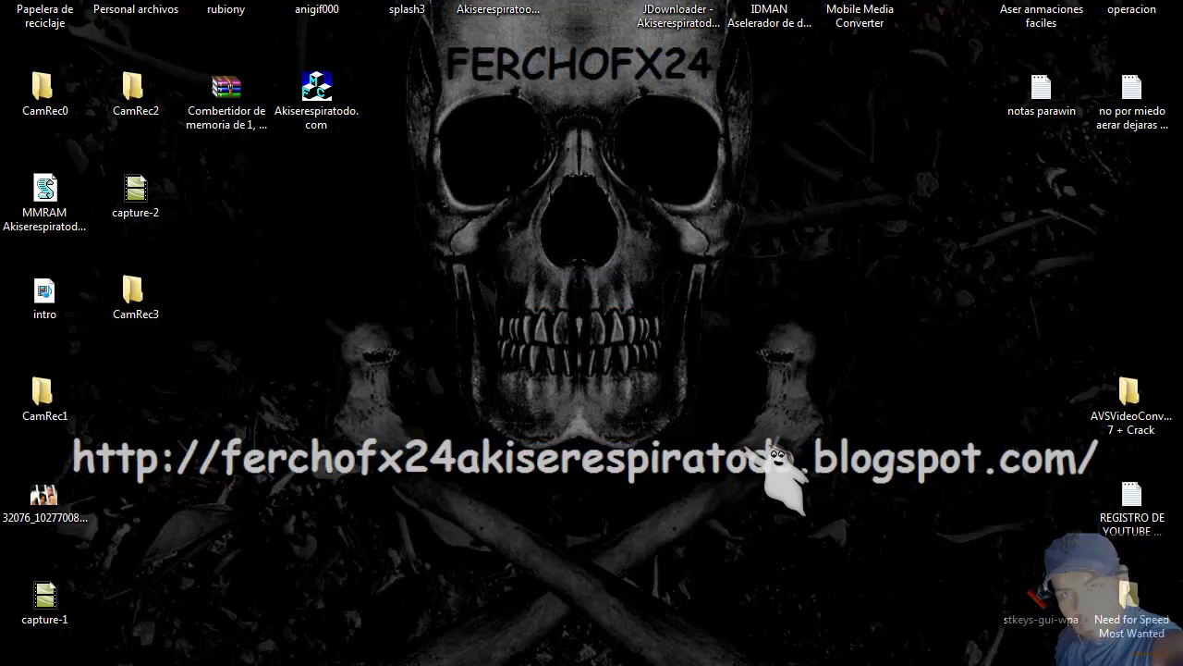